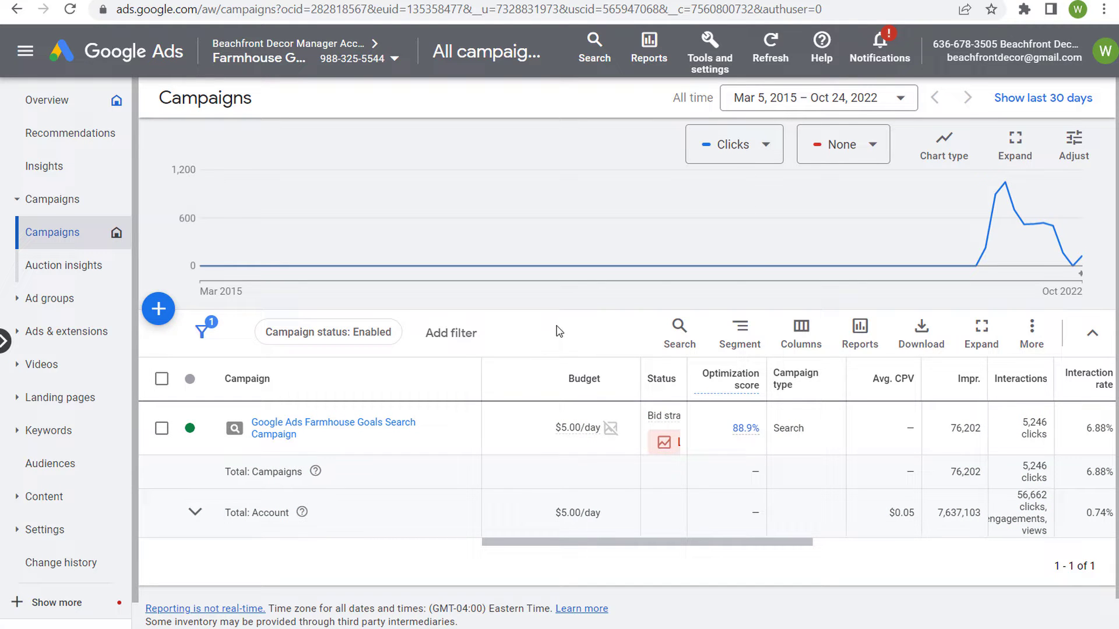
# - Show the notifications list down to Use Display Expansion and highlight its more-conversions wording
pyautogui.click(880, 47)
pyautogui.scroll(-2, 735, 244)
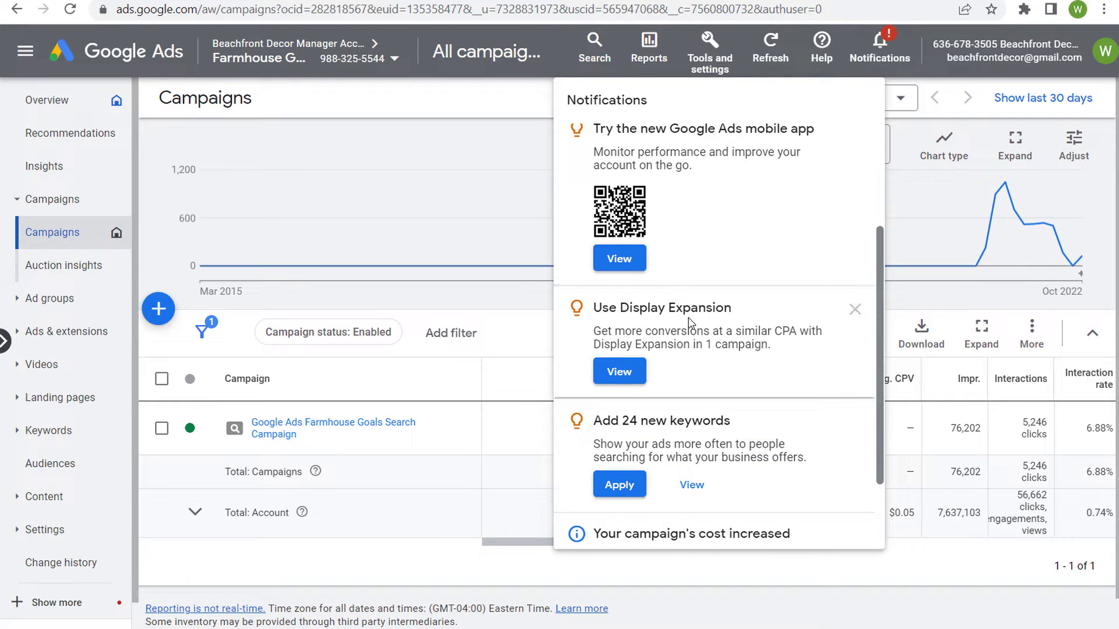
pyautogui.moveTo(615, 331); pyautogui.dragTo(703, 333)
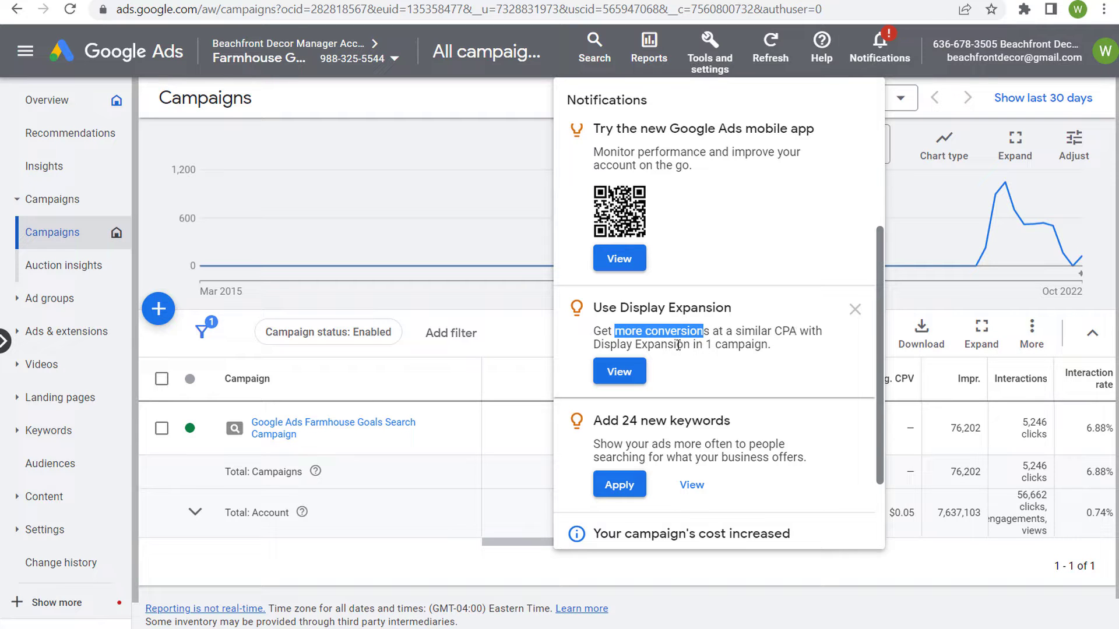
# - View the Display Expansion recommendation, highlighting its conversions, unspent budget and budget cap points
pyautogui.click(635, 373)
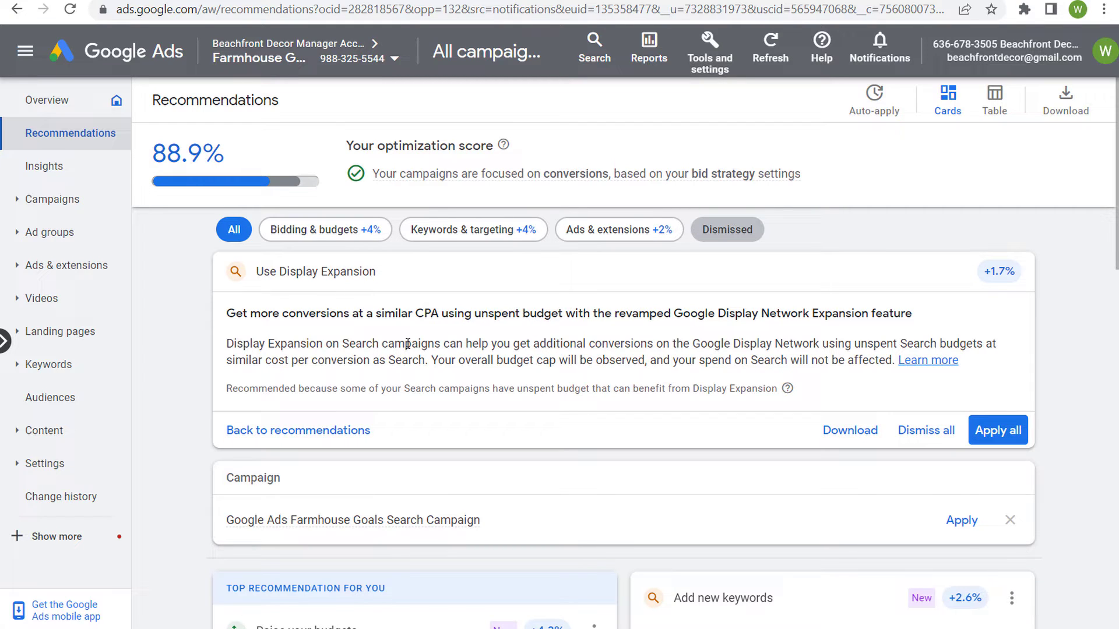
pyautogui.moveTo(406, 344); pyautogui.dragTo(631, 344)
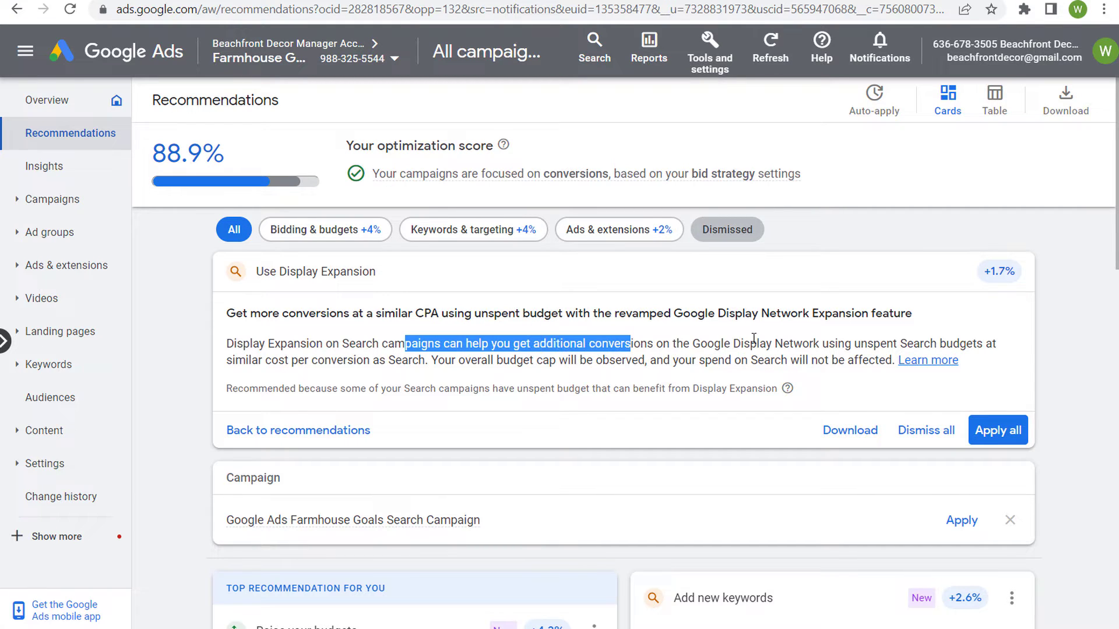
pyautogui.moveTo(829, 344); pyautogui.dragTo(975, 342)
pyautogui.moveTo(285, 360); pyautogui.dragTo(329, 363)
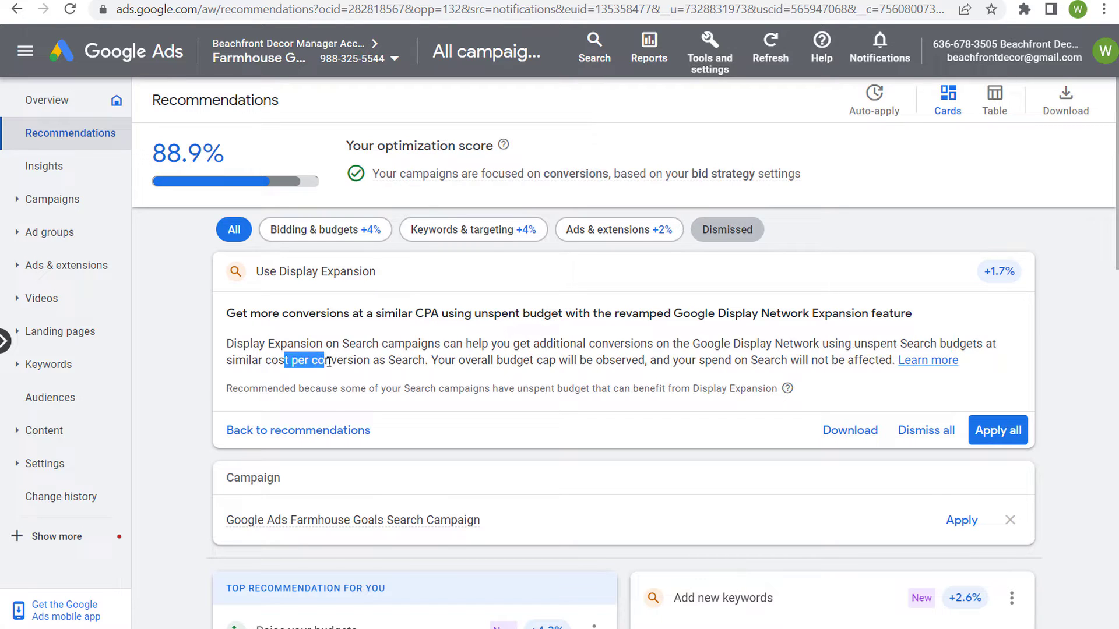
pyautogui.click(448, 361)
pyautogui.moveTo(420, 360); pyautogui.dragTo(716, 362)
pyautogui.click(791, 359)
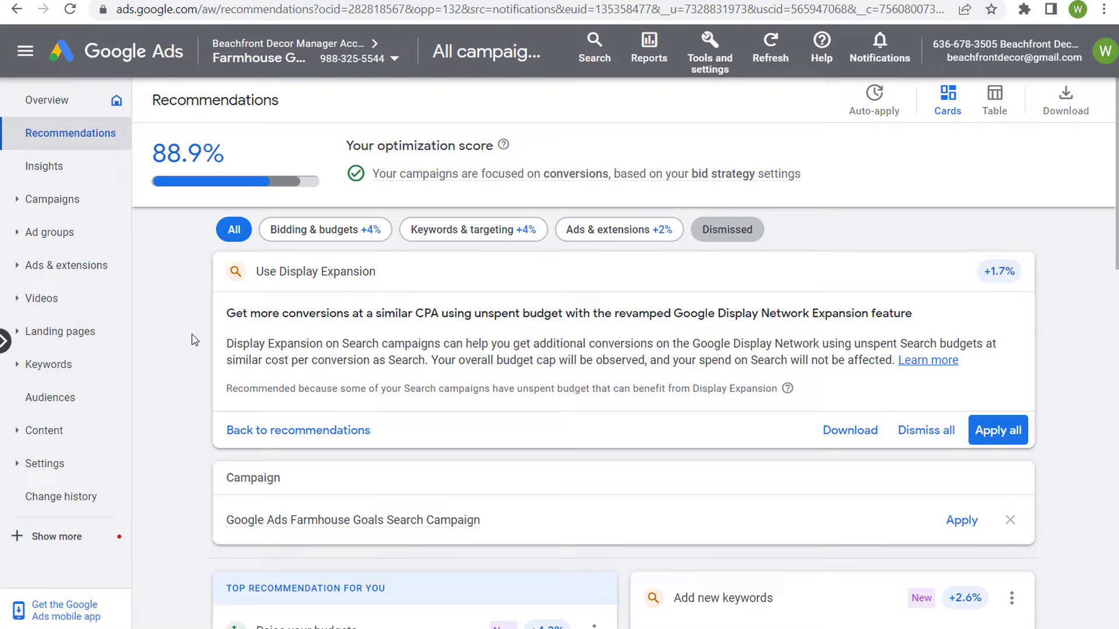
pyautogui.moveTo(226, 388); pyautogui.dragTo(762, 386)
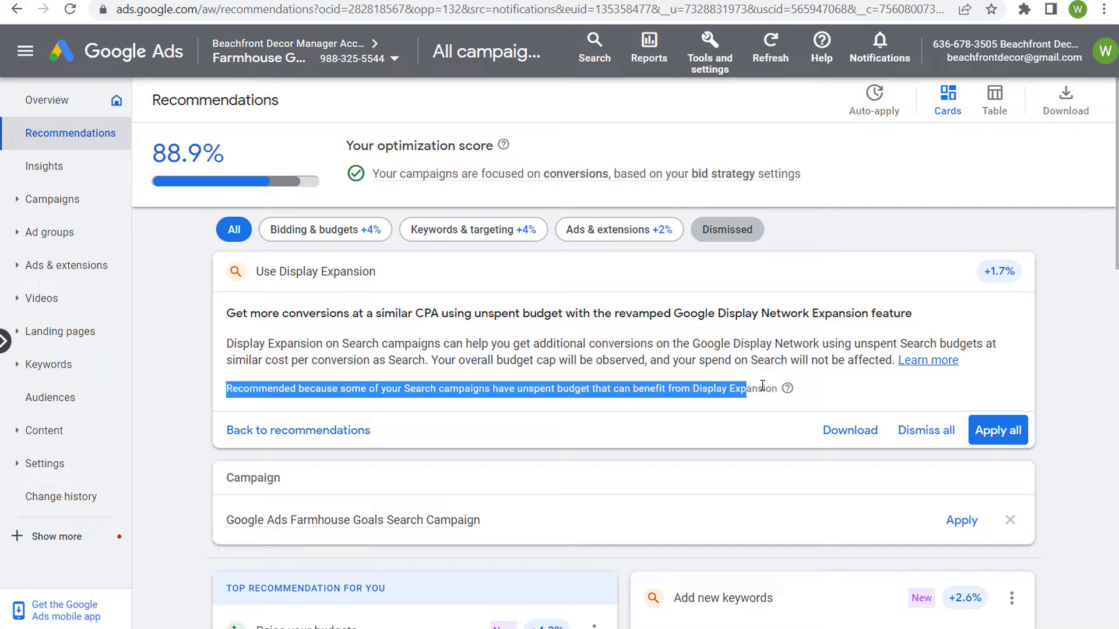
pyautogui.click(762, 386)
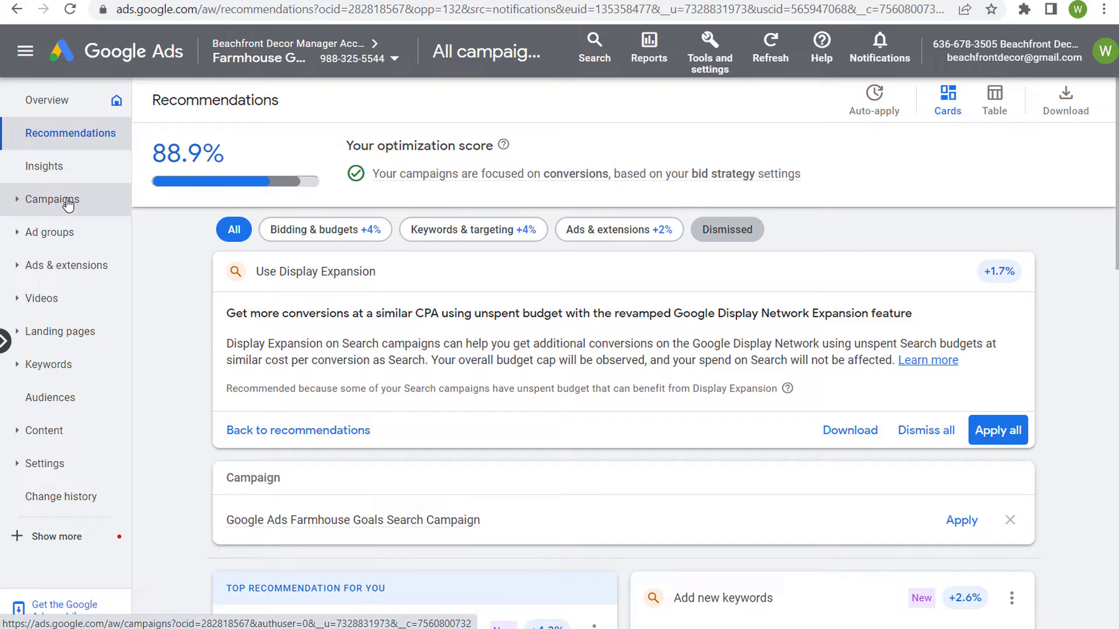
pyautogui.doubleClick(306, 272)
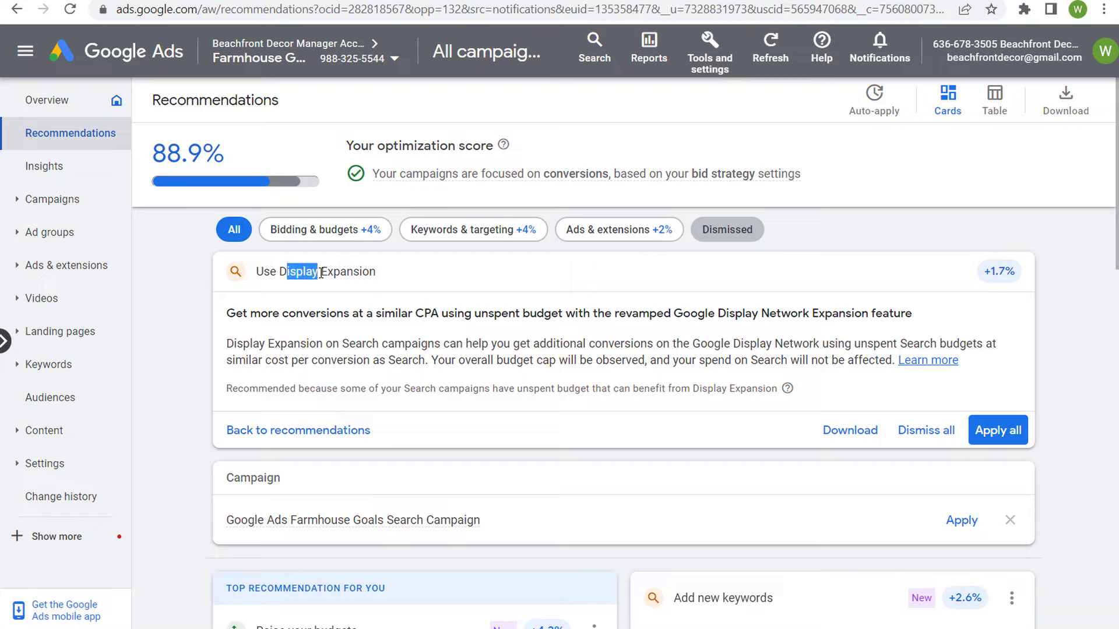
pyautogui.click(338, 273)
# - Compare the help article with the recommendation, highlighting the Use Display Expansion title
pyautogui.hotkey('ctrl', 'Tab')
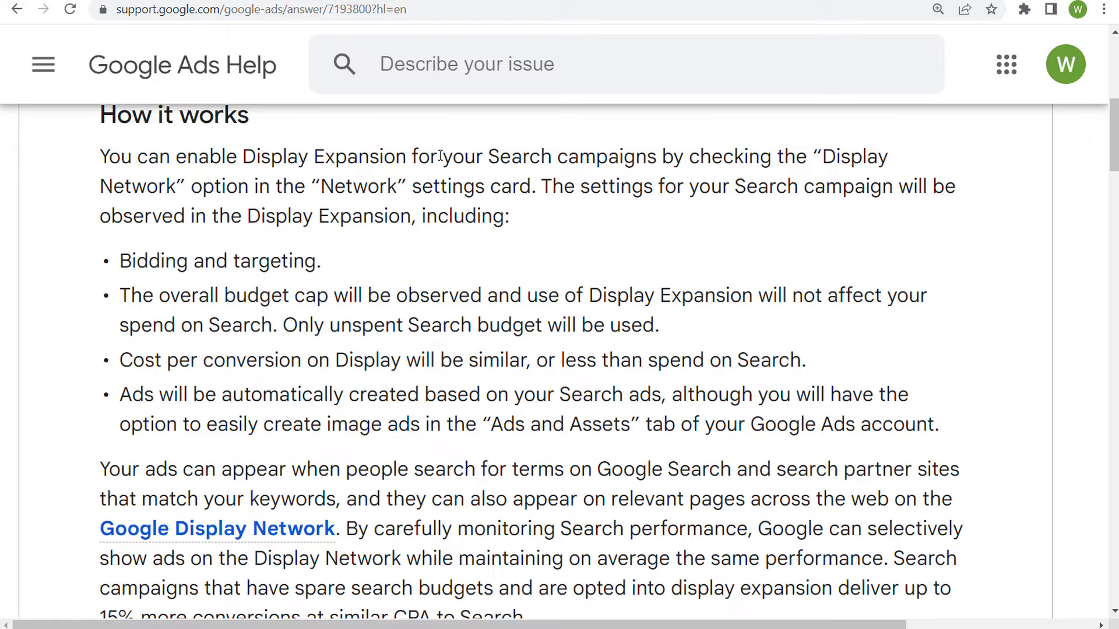
pyautogui.click(180, 1)
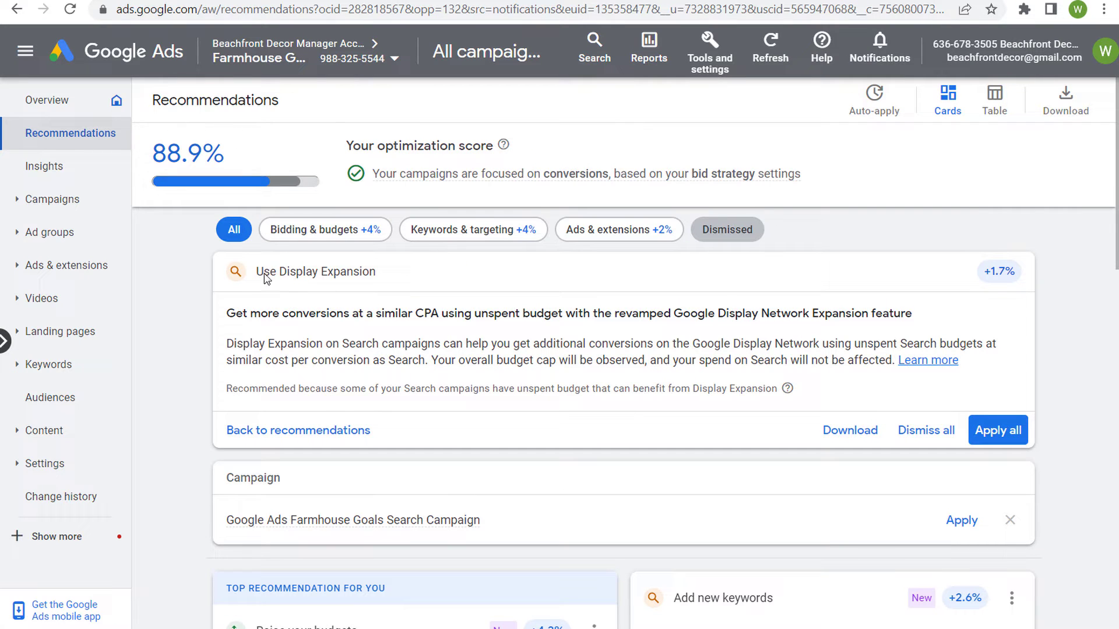
pyautogui.moveTo(262, 272); pyautogui.dragTo(359, 272)
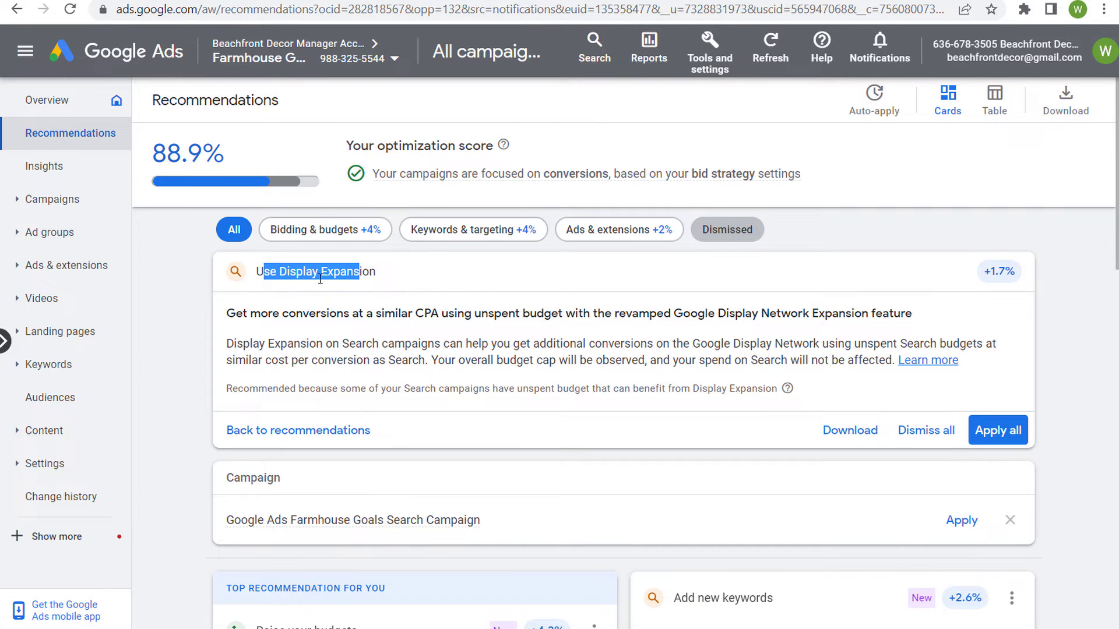
pyautogui.click(349, 294)
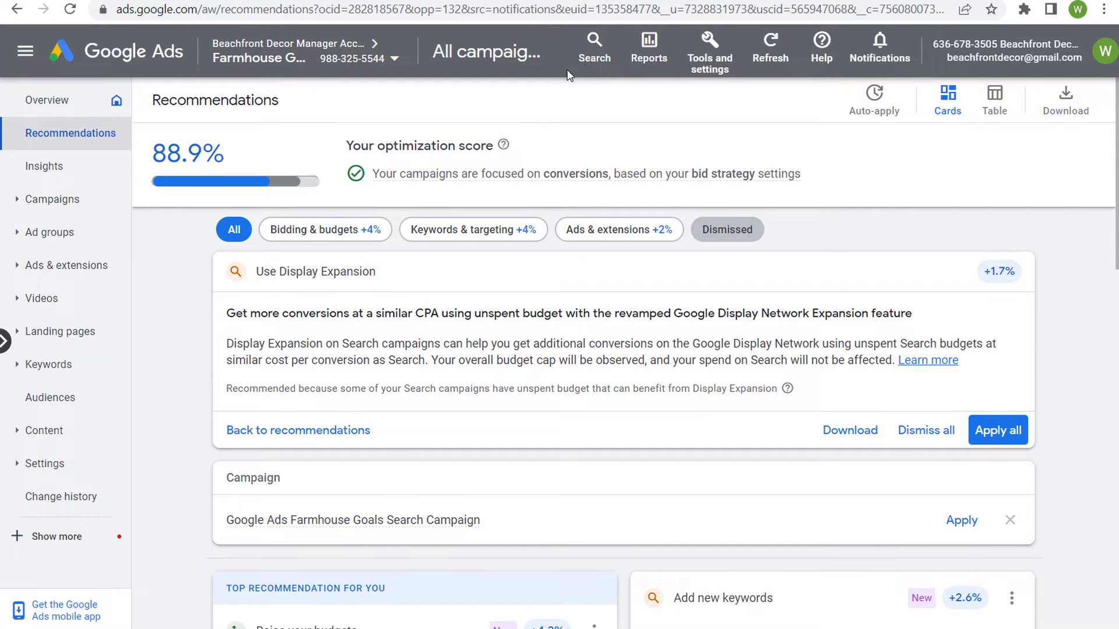
# - In the help article, highlight how Display Expansion is enabled via the Display Network option
pyautogui.click(443, 0)
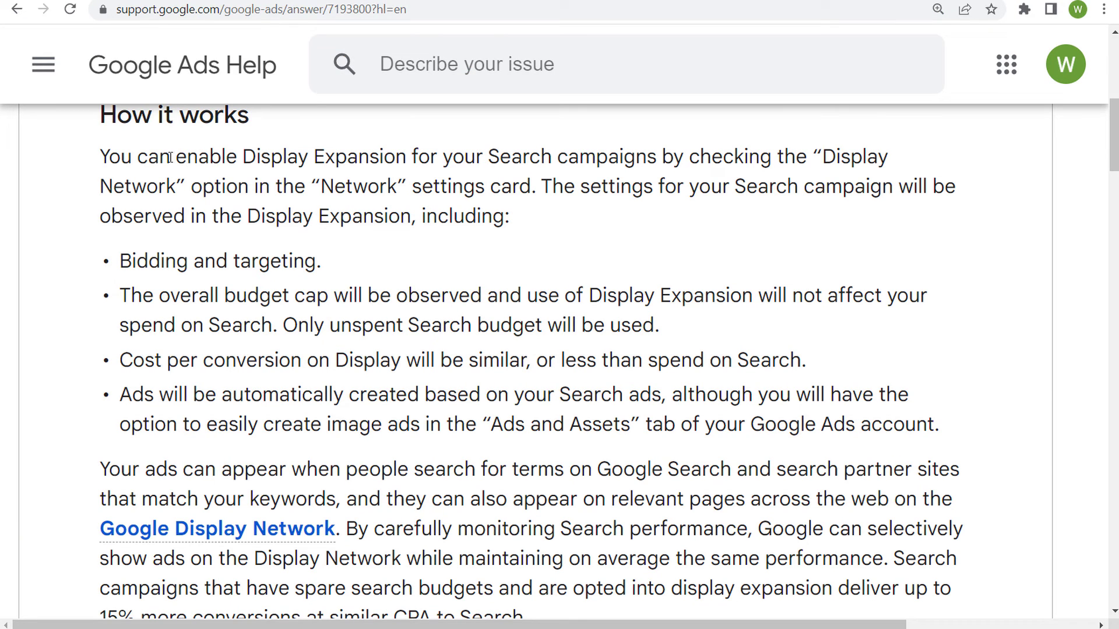
pyautogui.moveTo(193, 156); pyautogui.dragTo(558, 168)
pyautogui.moveTo(104, 185); pyautogui.dragTo(417, 184)
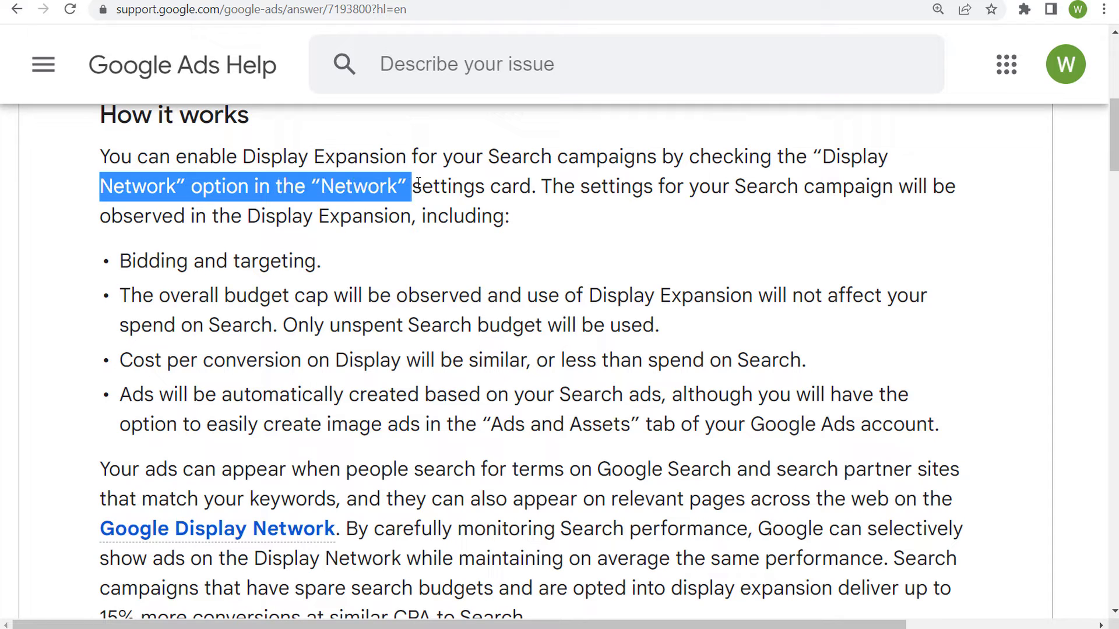
pyautogui.click(418, 183)
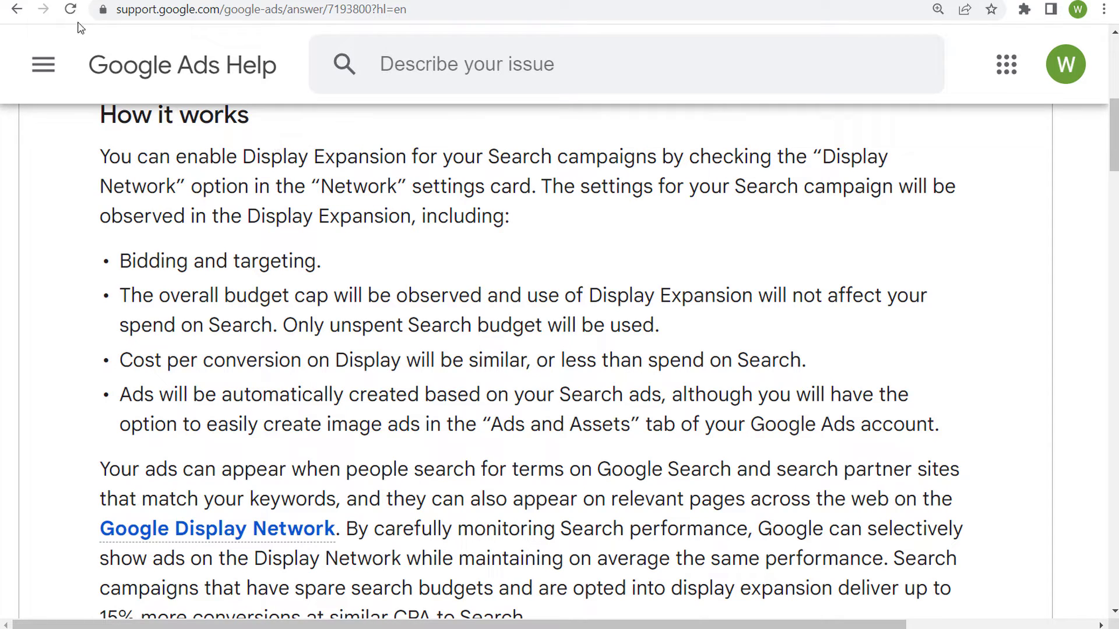
# - Expand the campaign's Networks settings and highlight the Display Network description
pyautogui.click(67, 2)
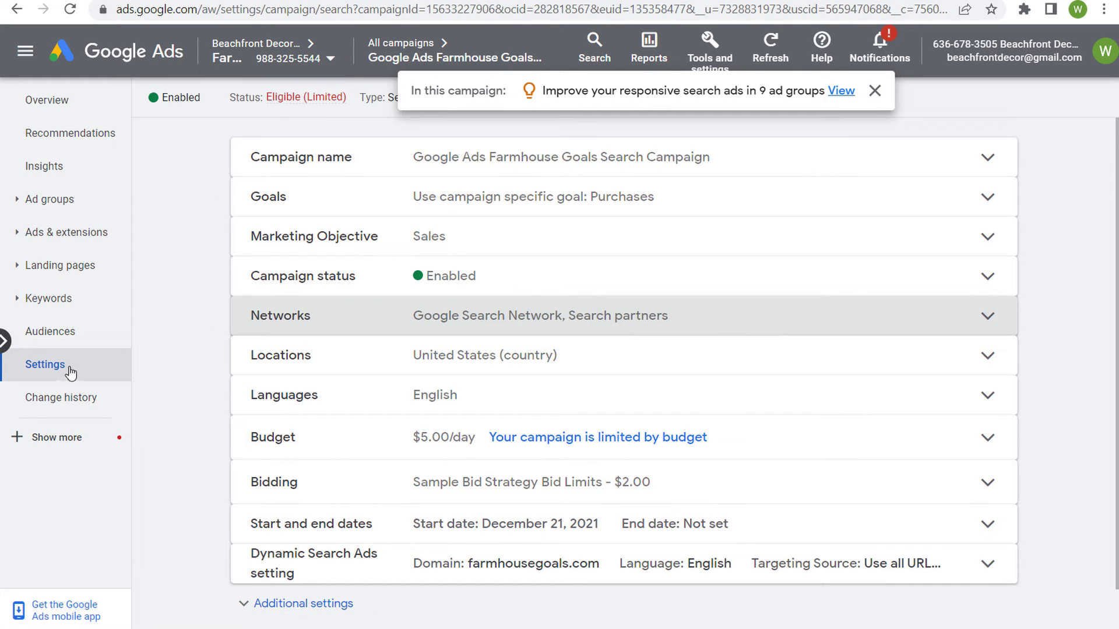
pyautogui.click(342, 327)
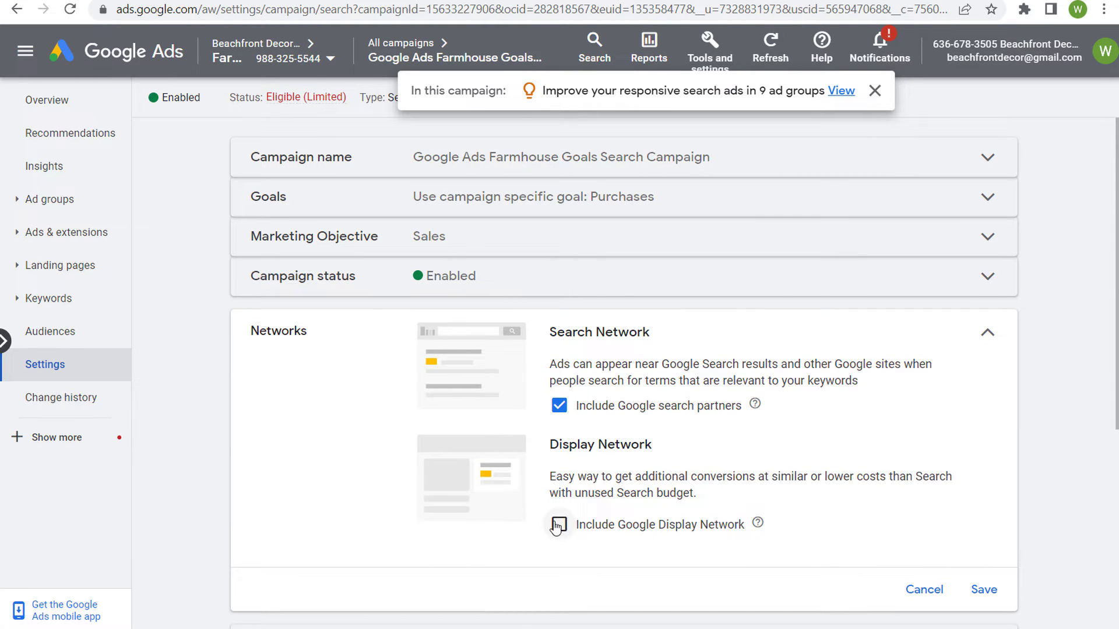
pyautogui.moveTo(556, 476); pyautogui.dragTo(801, 477)
pyautogui.click(730, 475)
pyautogui.click(843, 478)
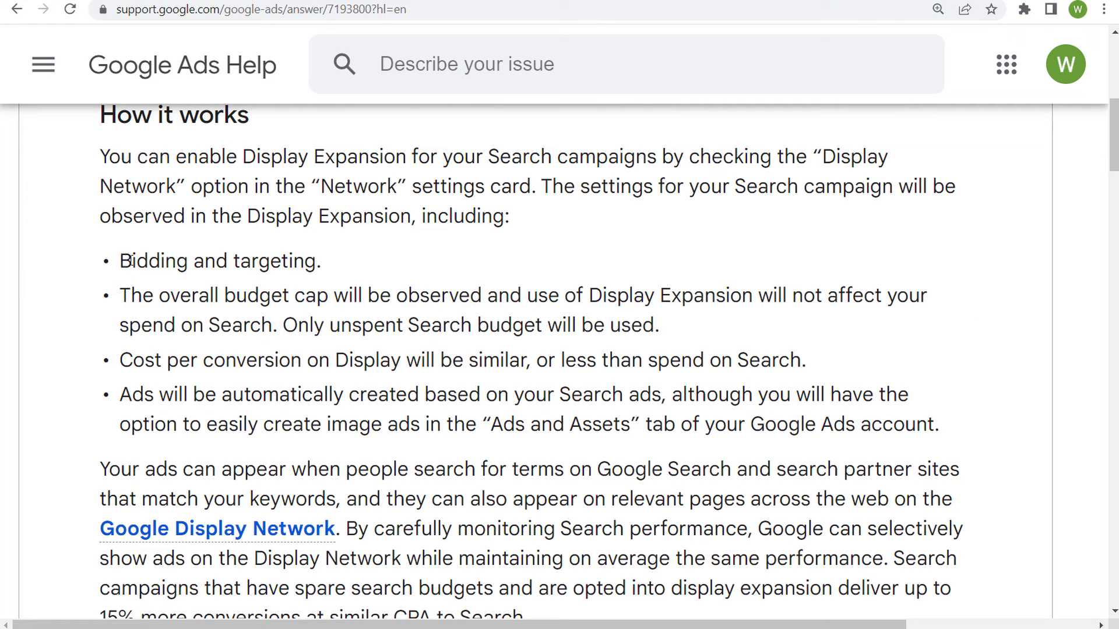
pyautogui.moveTo(120, 260); pyautogui.dragTo(321, 257)
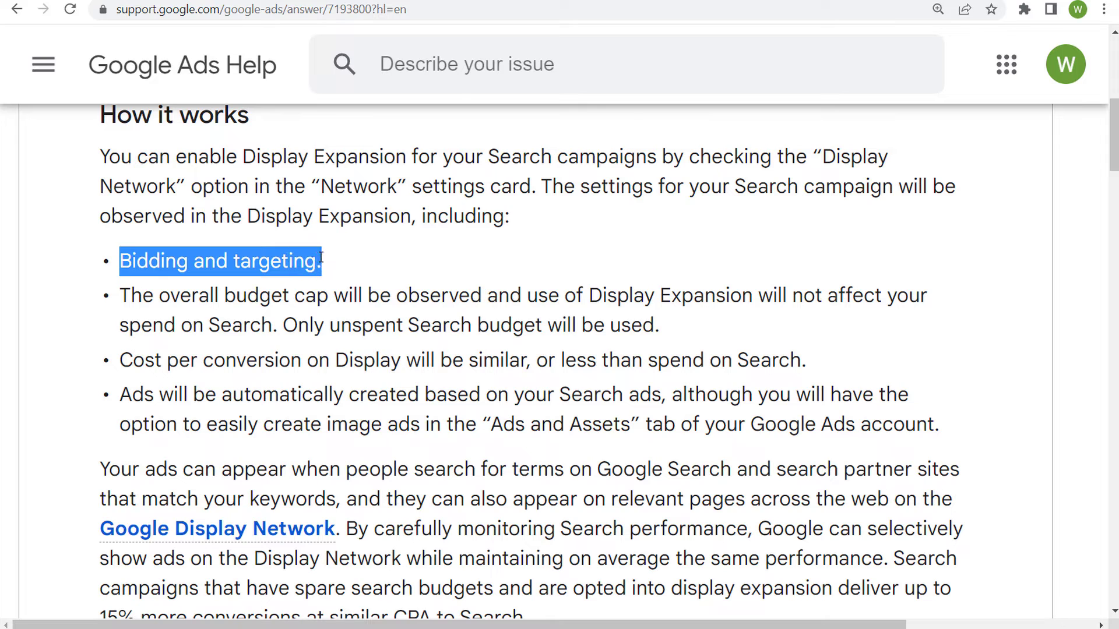
pyautogui.click(487, 256)
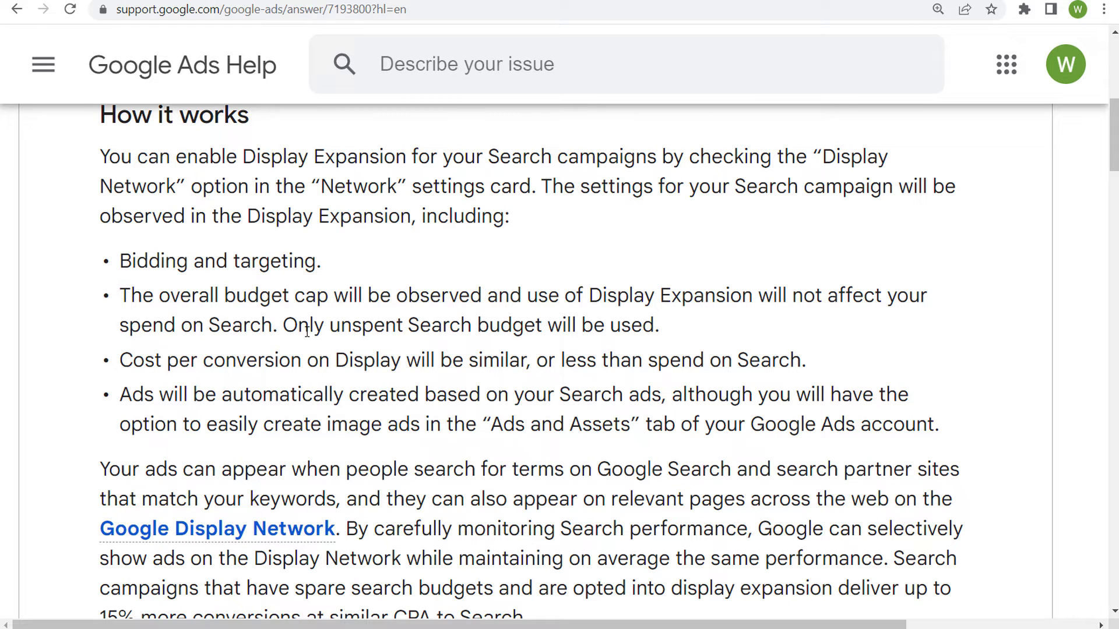
pyautogui.moveTo(284, 325); pyautogui.dragTo(655, 333)
pyautogui.click(718, 339)
pyautogui.moveTo(99, 472); pyautogui.dragTo(942, 469)
pyautogui.click(414, 502)
pyautogui.moveTo(416, 500); pyautogui.dragTo(700, 503)
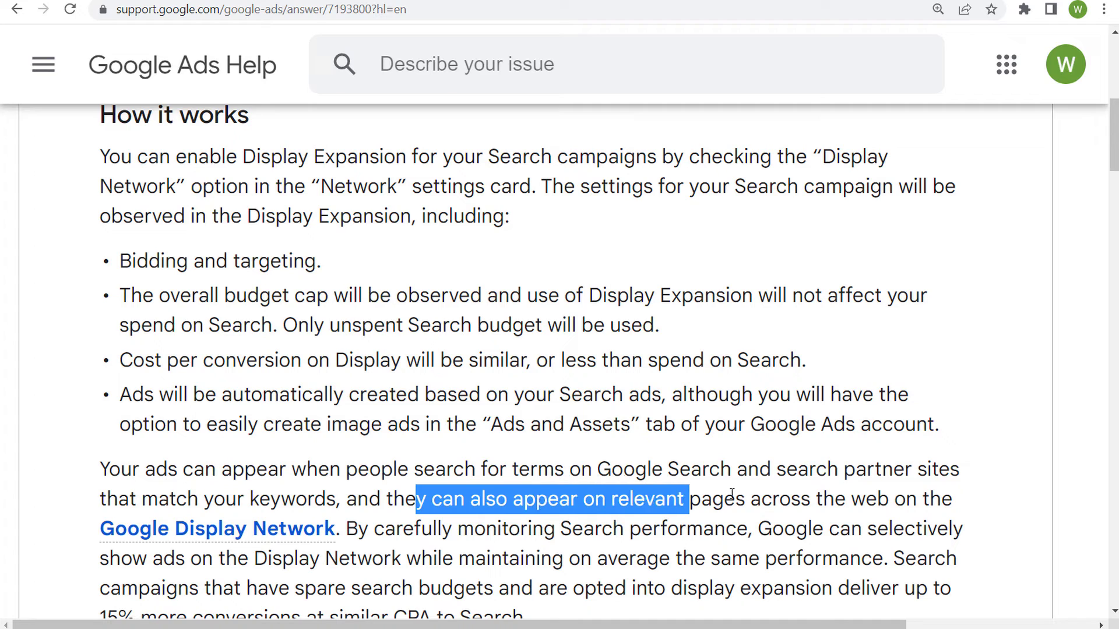
pyautogui.click(861, 499)
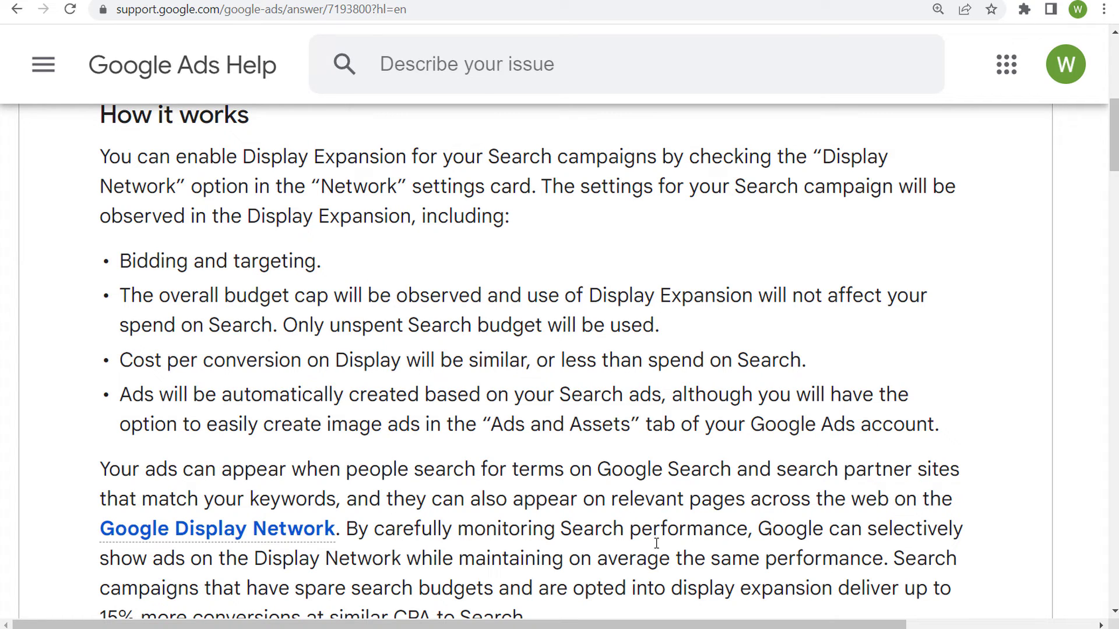
pyautogui.moveTo(255, 558); pyautogui.dragTo(421, 558)
pyautogui.click(684, 548)
pyautogui.moveTo(326, 424); pyautogui.dragTo(420, 424)
pyautogui.moveTo(491, 424); pyautogui.dragTo(634, 421)
pyautogui.moveTo(330, 425); pyautogui.dragTo(382, 425)
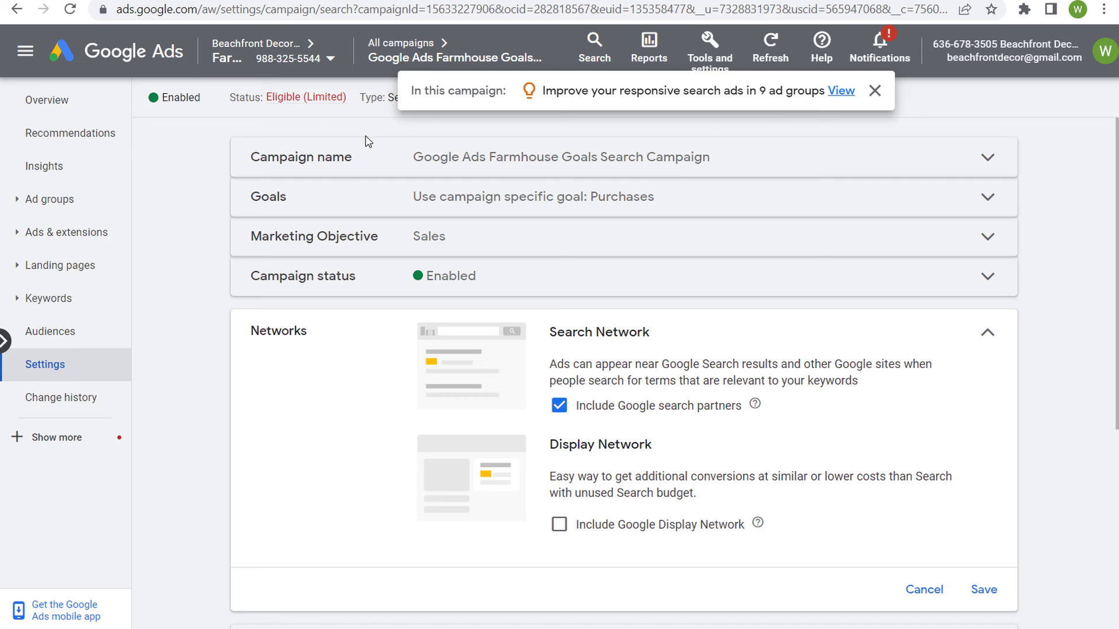
# - Go to the Farmhouse Goals Search campaign's Recommendations page from the sidebar
pyautogui.click(91, 143)
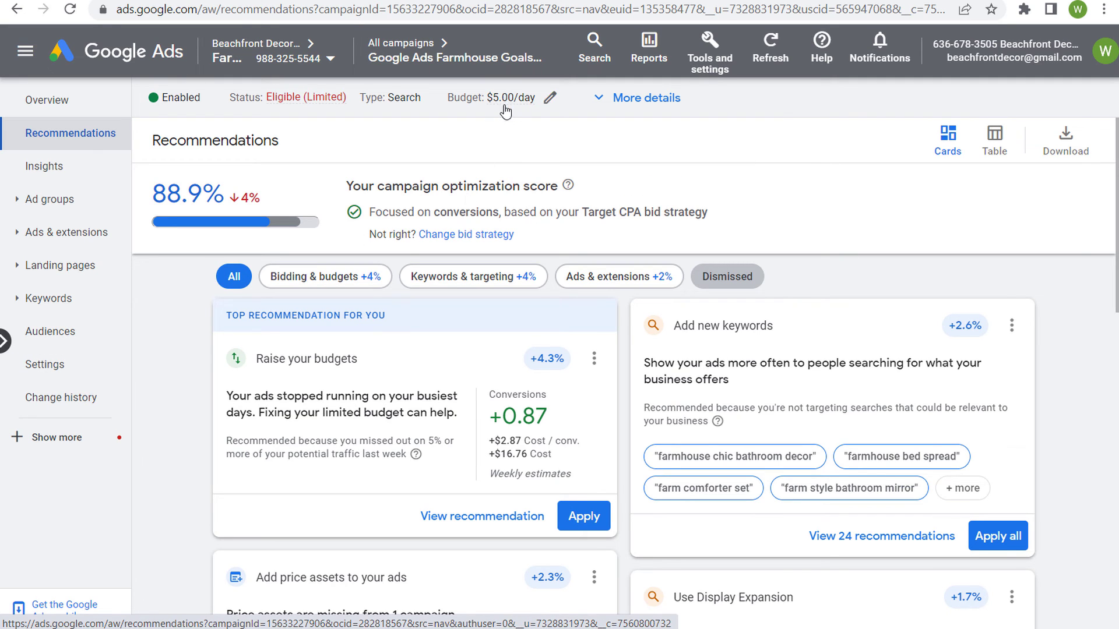
pyautogui.moveTo(502, 100)
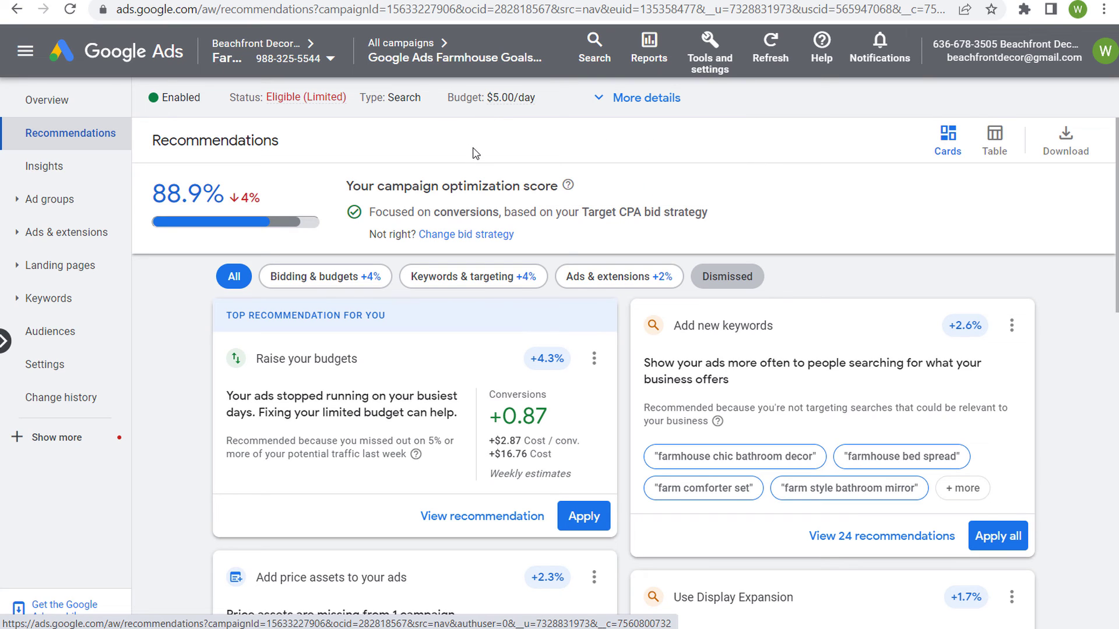